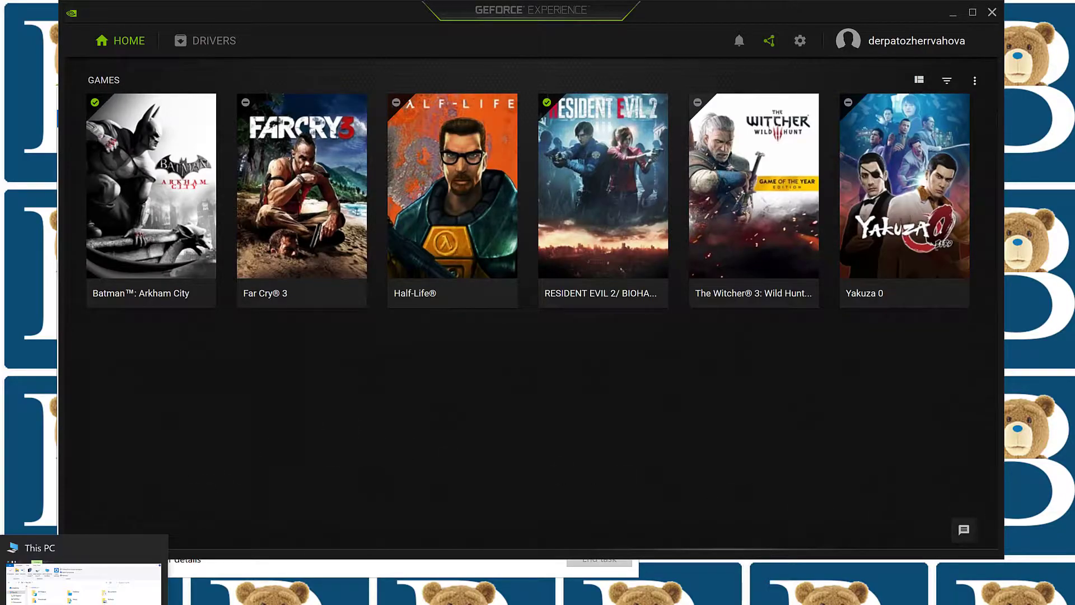
- Create a new folder named GPlay on the New Vol 2 (E:) drive
click(84, 580)
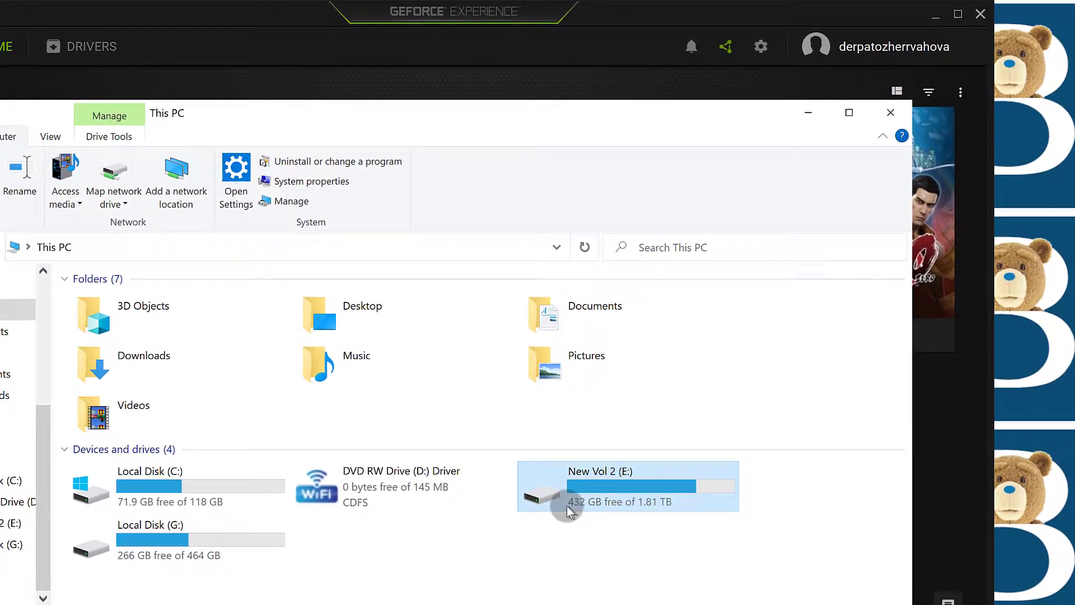
double_click(615, 489)
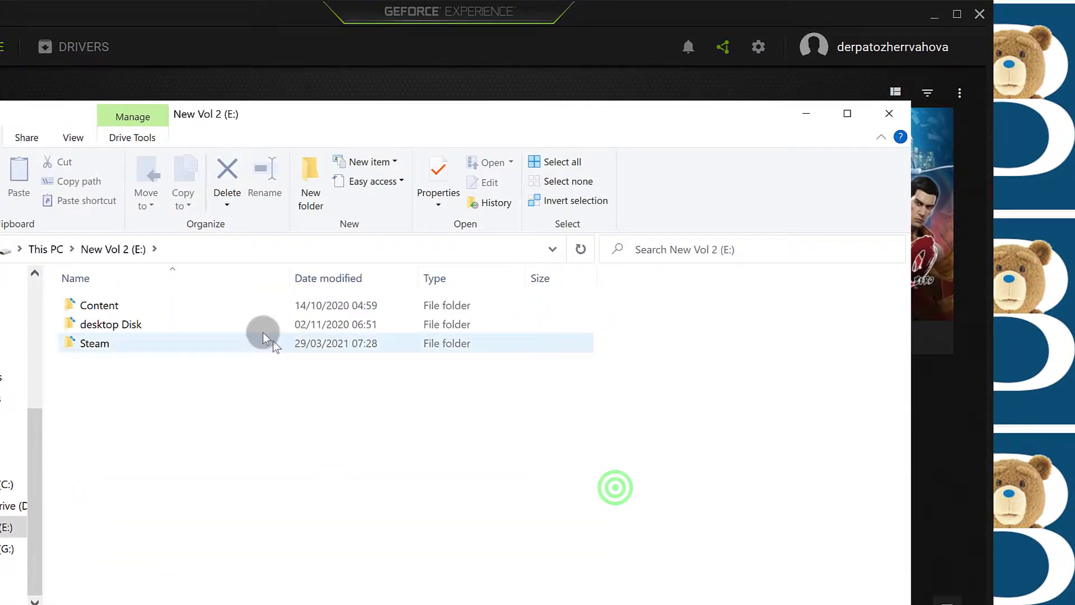
click(311, 178)
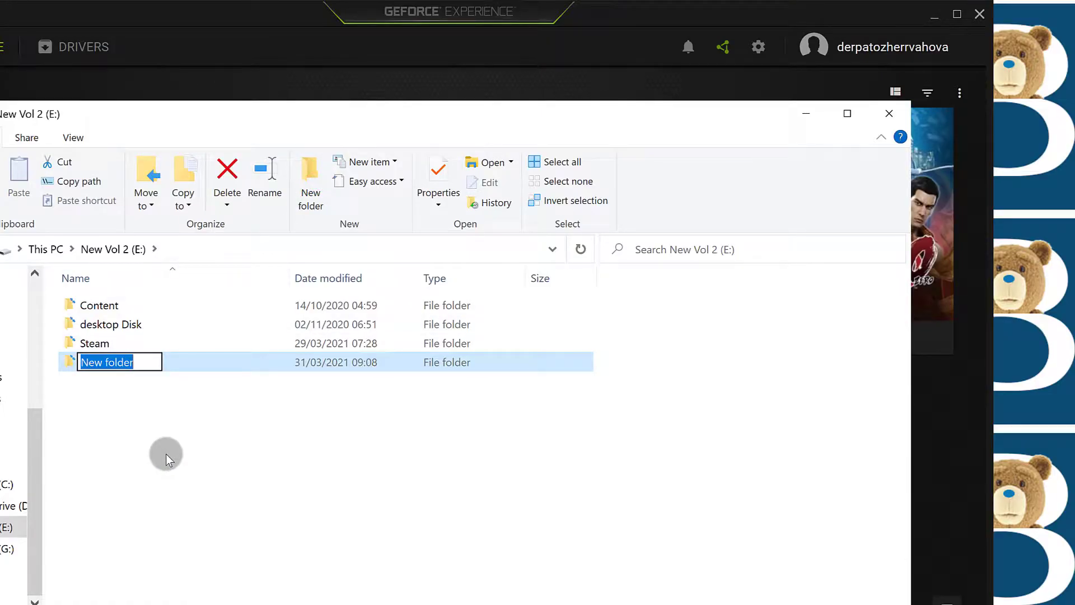
text(GPla)
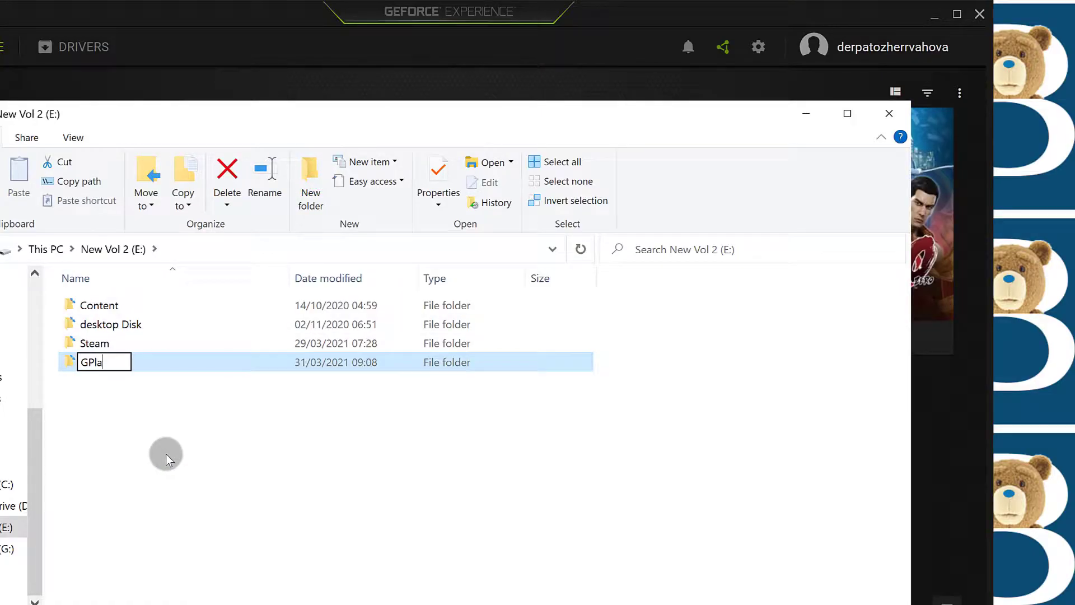
text(y)
key(Return)
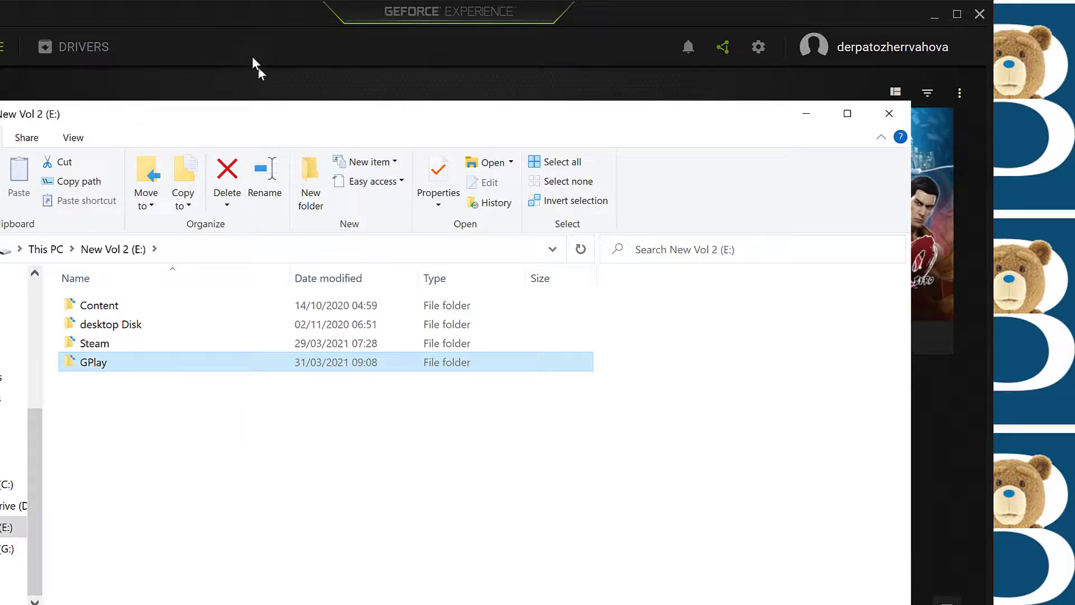
- Reach the in-game overlay's settings categories from GeForce Experience's settings
click(228, 10)
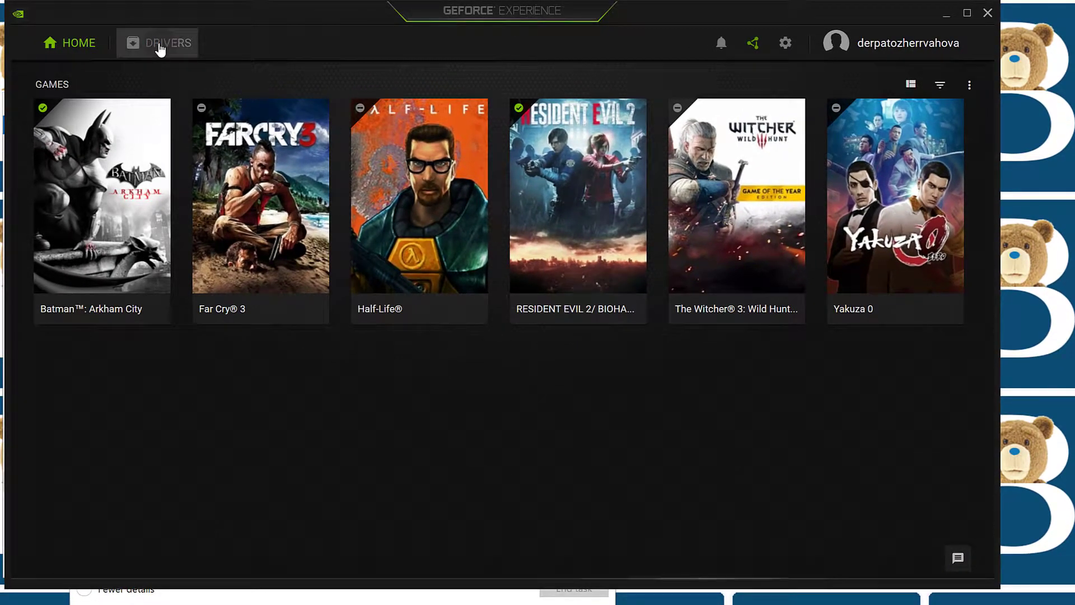
click(786, 47)
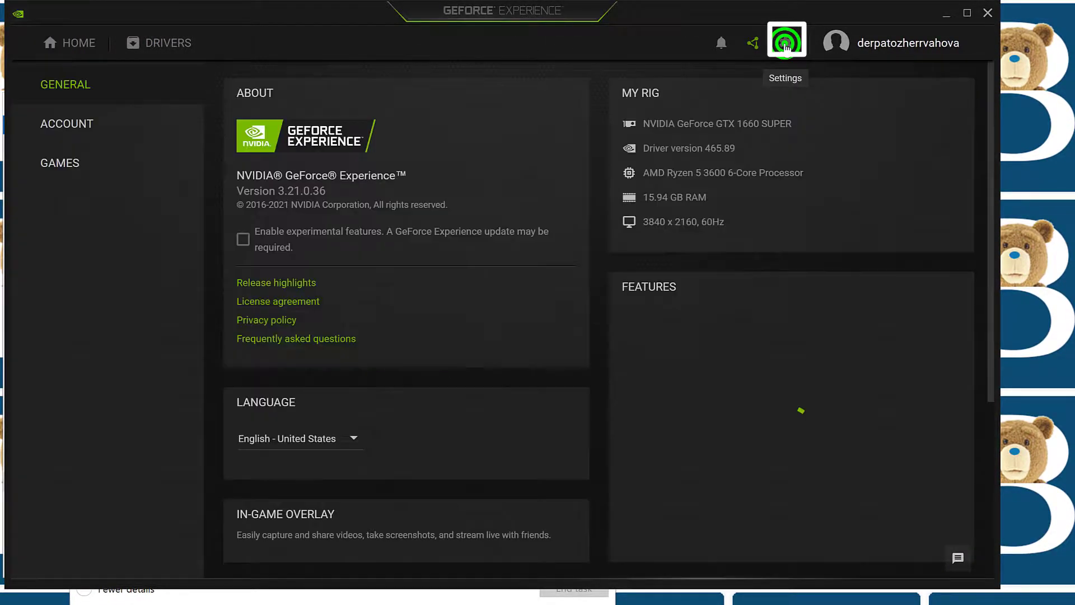
scroll(459, 258, down, 2)
scroll(459, 258, down, 2)
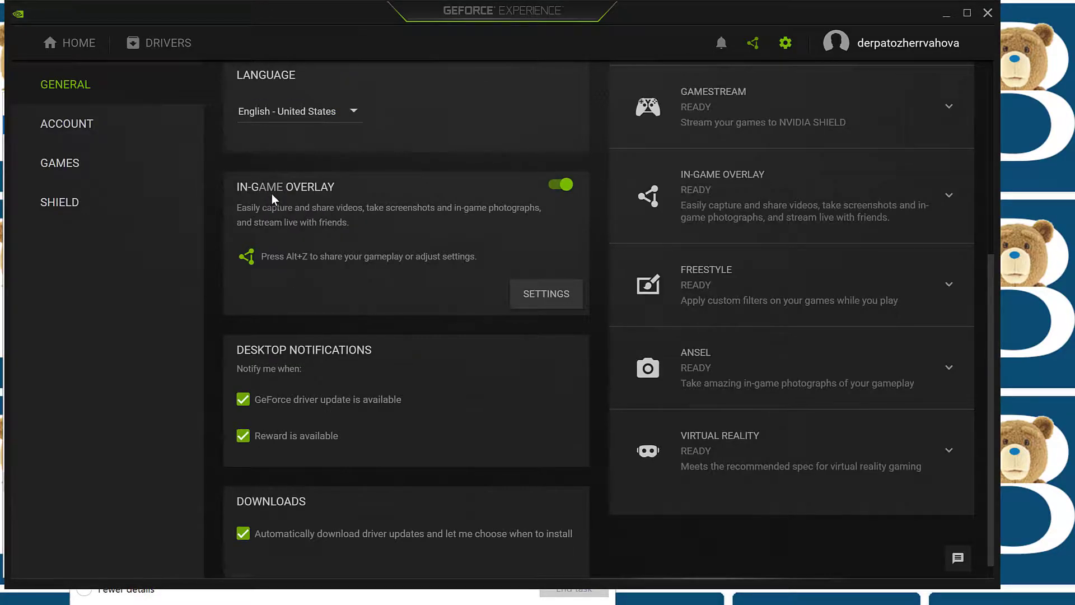
click(554, 299)
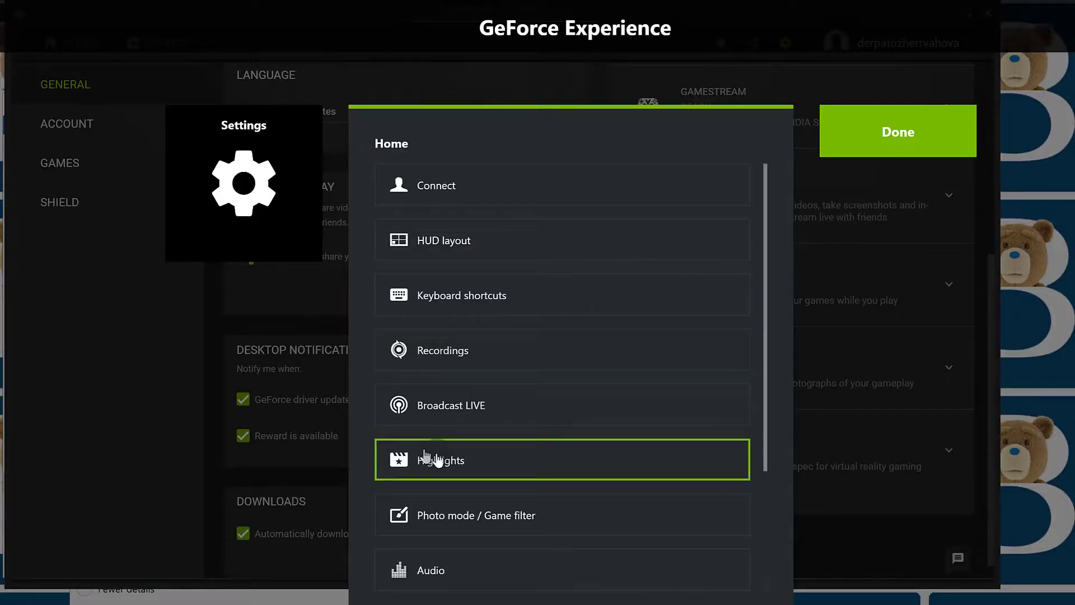
- In Recordings, browse from G:\Files\Videos up to the drive list and into E:
click(444, 347)
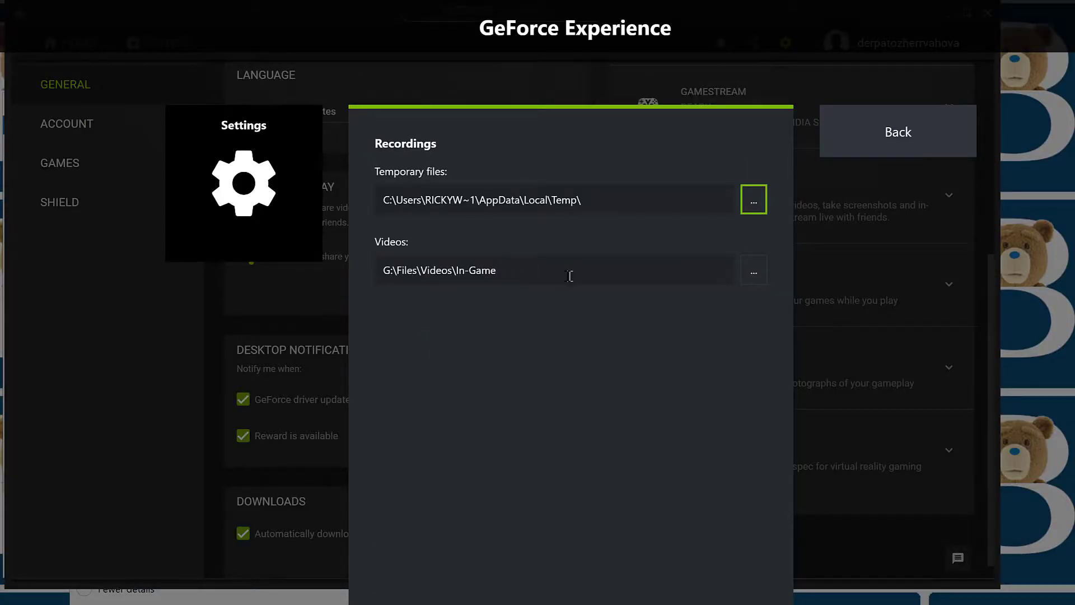
click(754, 270)
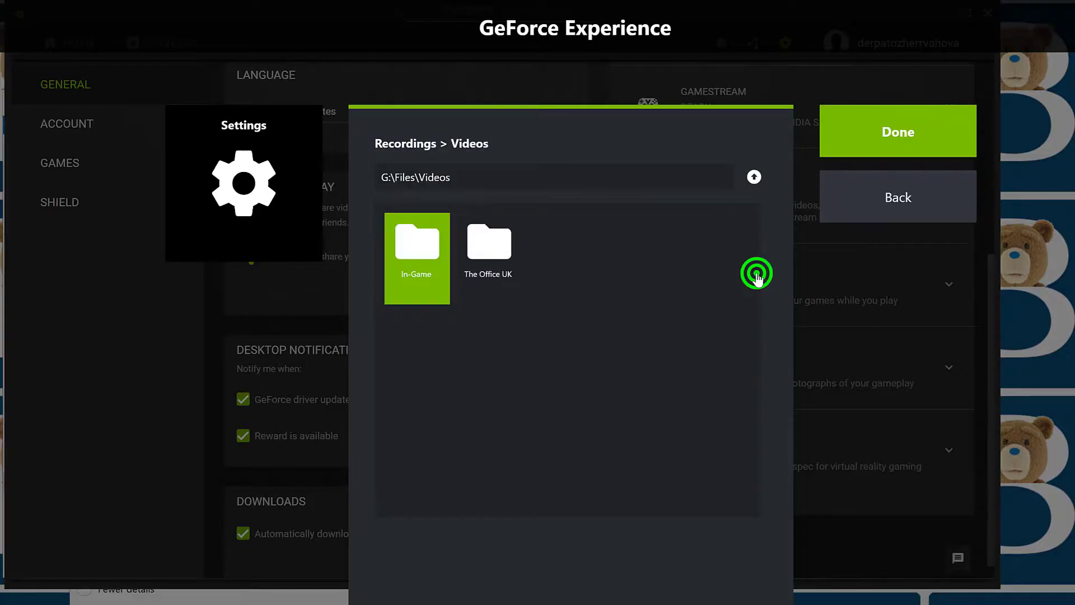
click(756, 174)
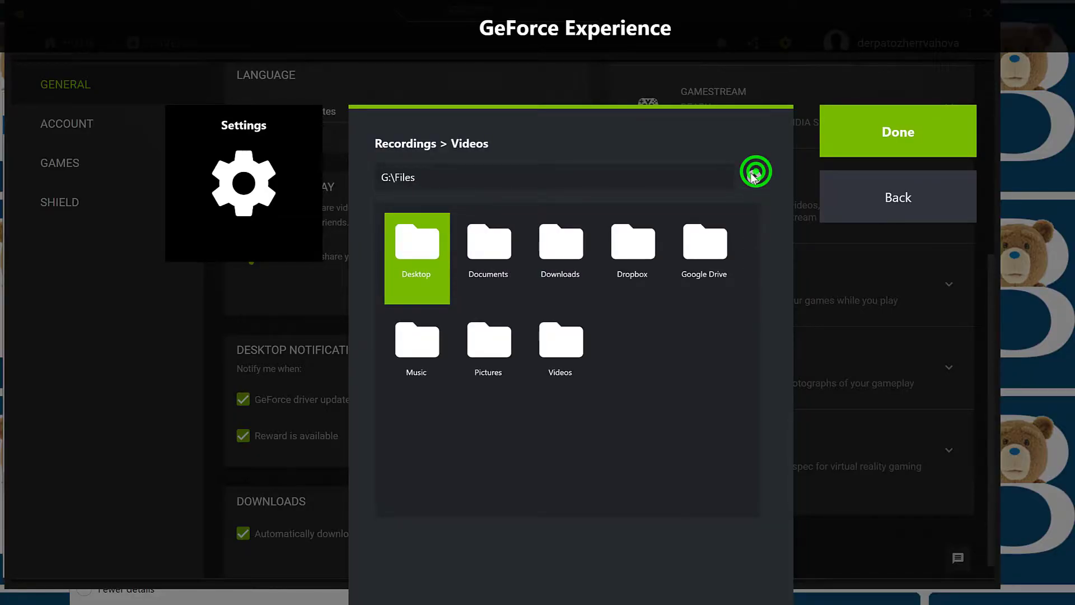
click(755, 178)
click(754, 179)
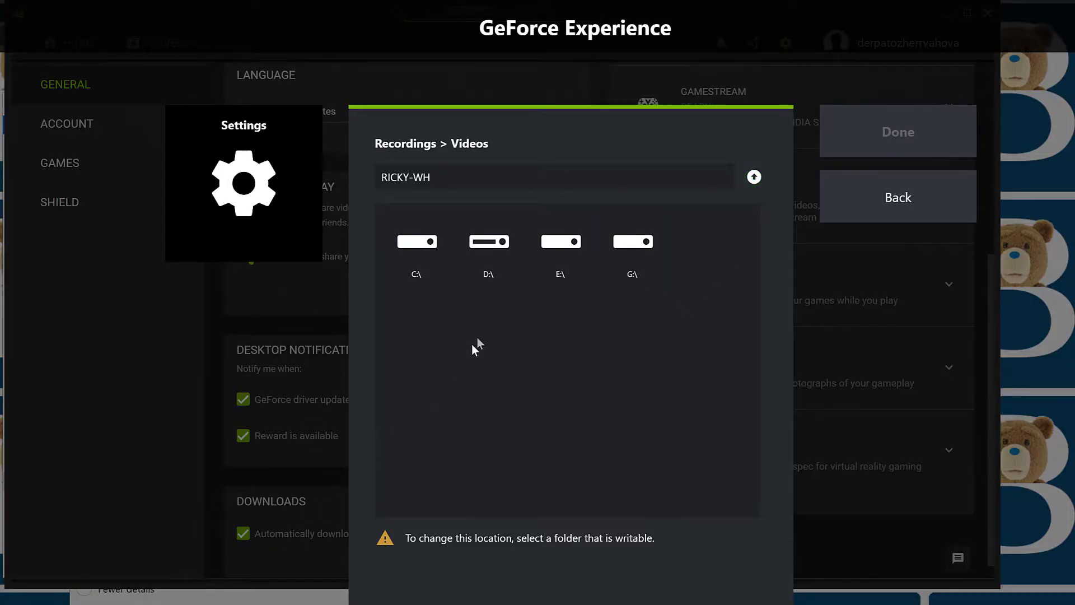
click(577, 262)
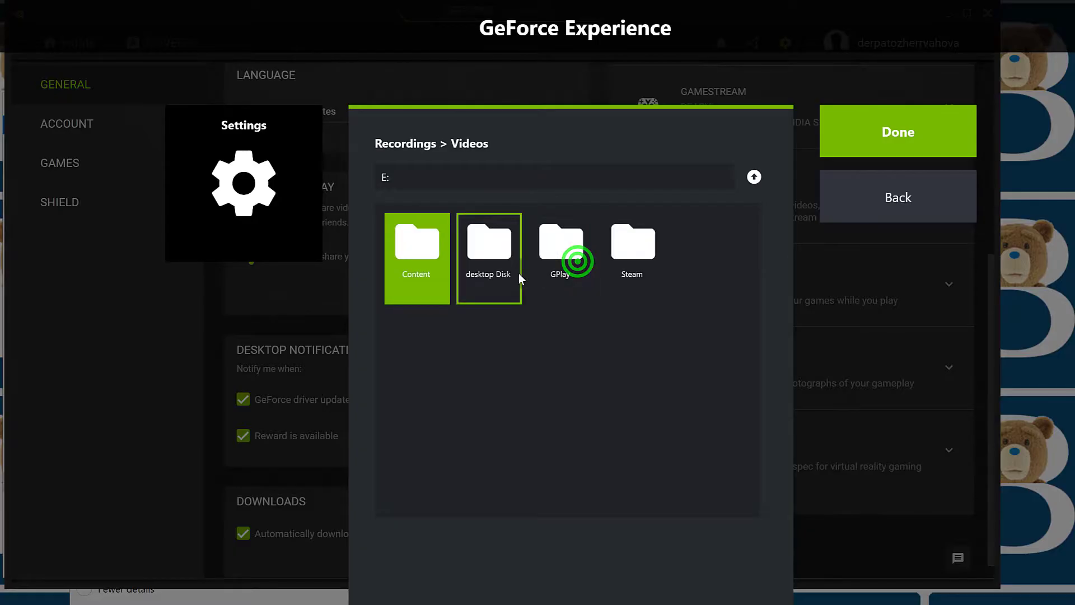
- Accept E:\GPlay as the videos save location and close the overlay settings
double_click(565, 253)
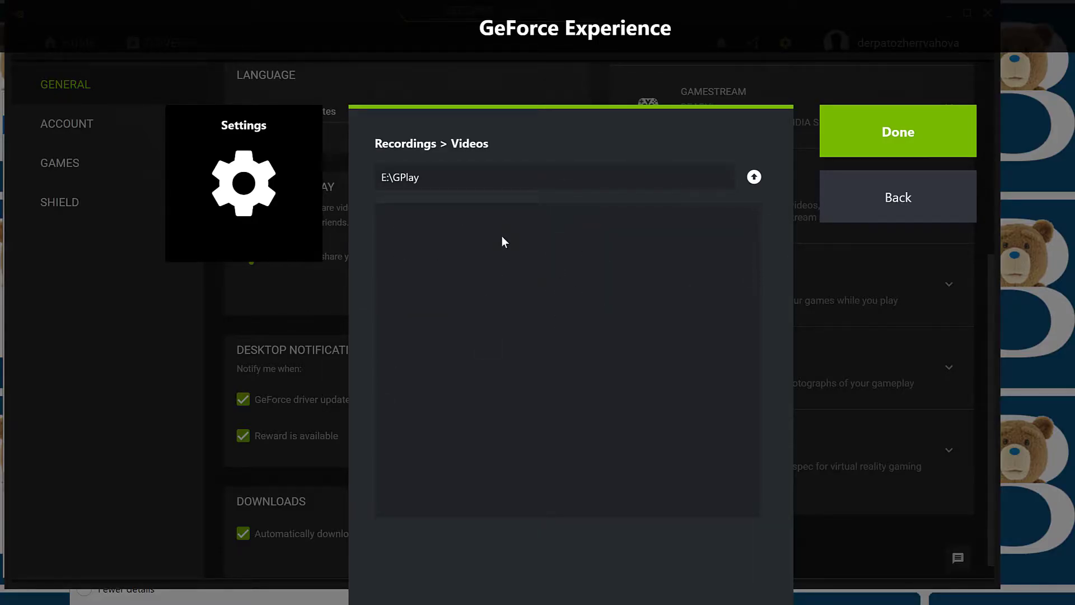
click(924, 130)
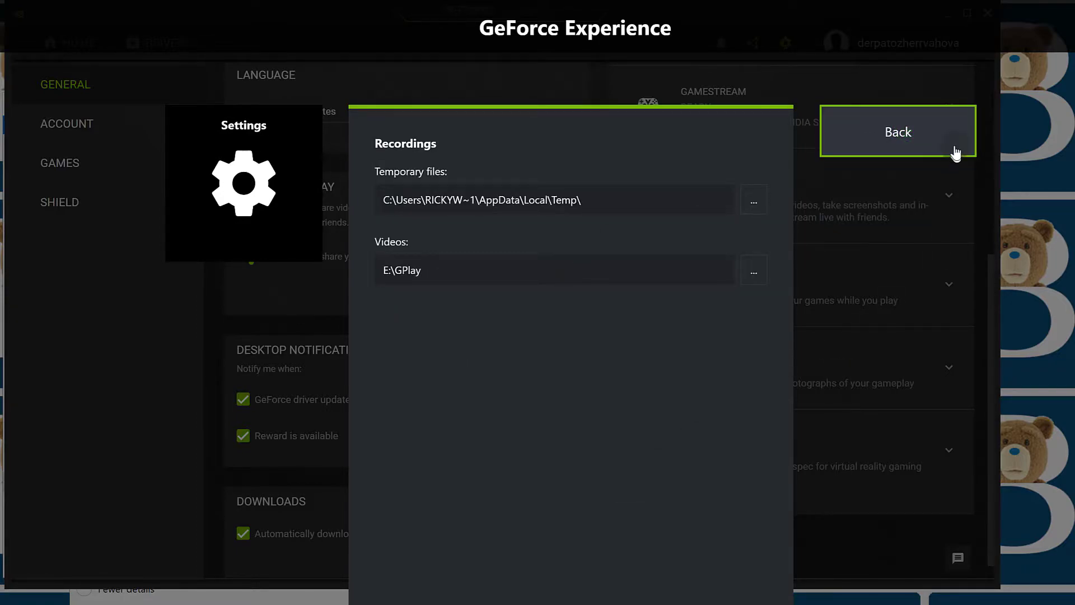
click(915, 137)
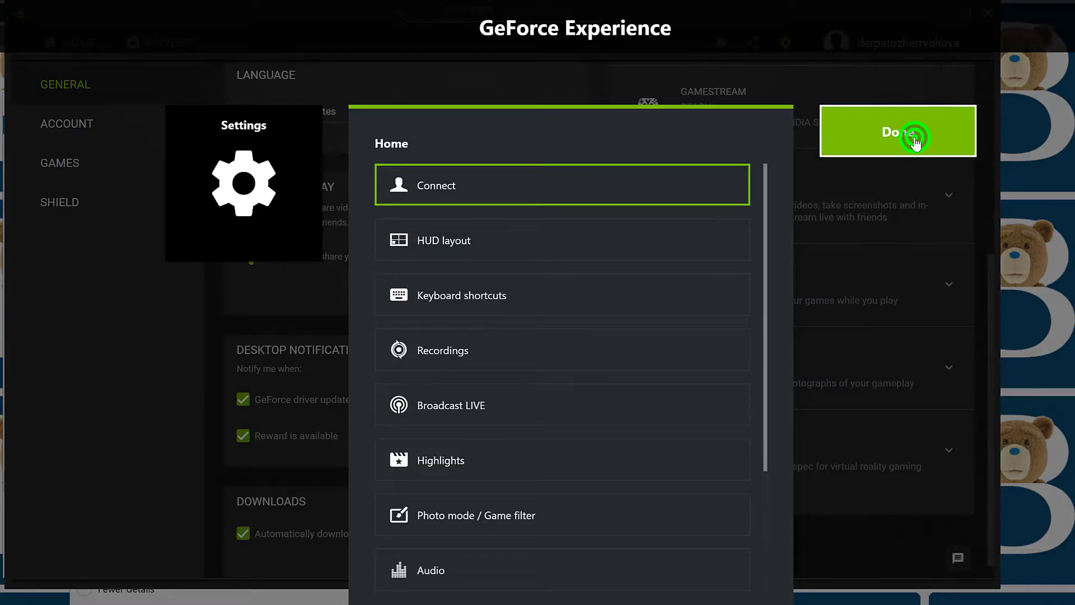
click(914, 137)
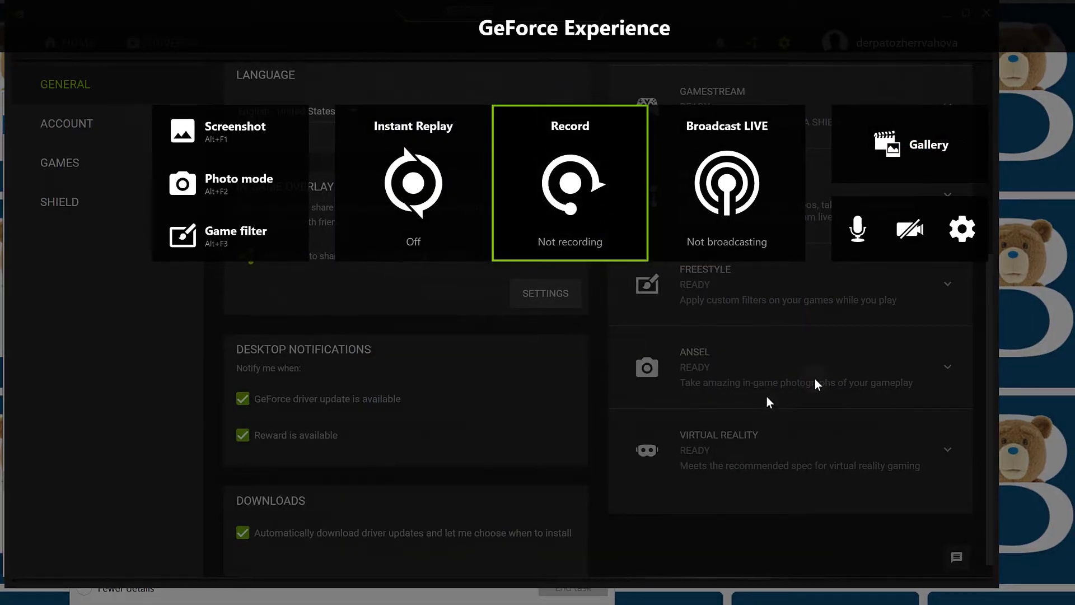
- Launch Sleeping Dogs from Steam and reach its Display options
key(alt+F9)
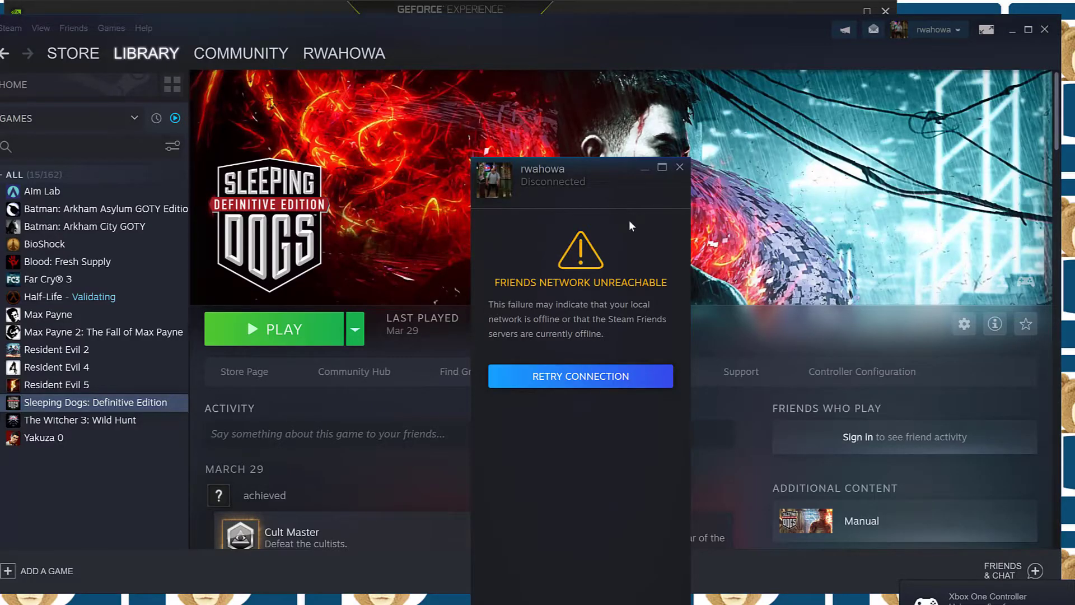
click(680, 168)
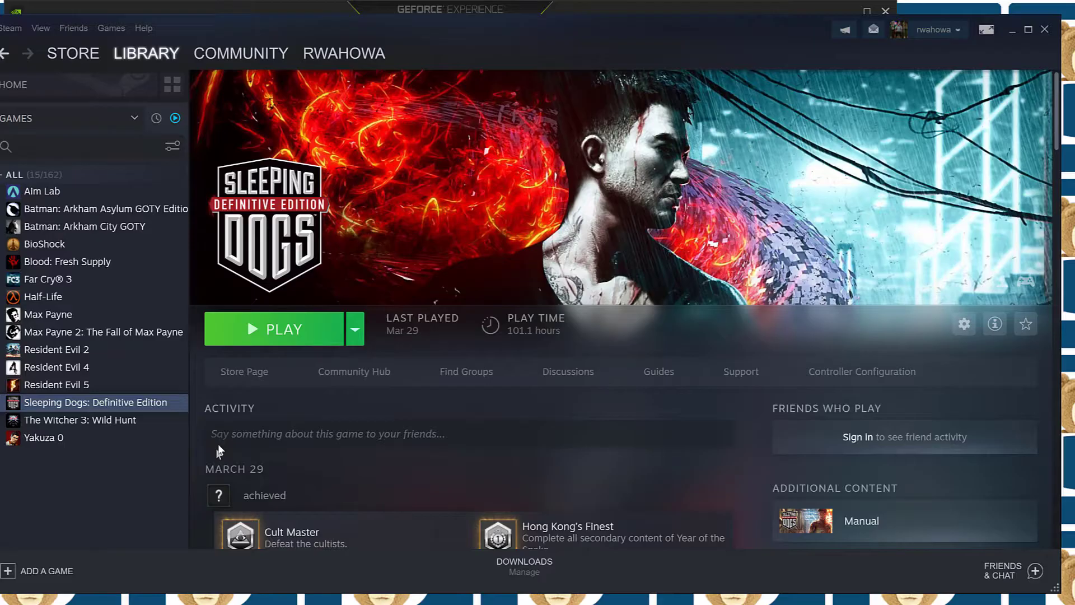
click(265, 332)
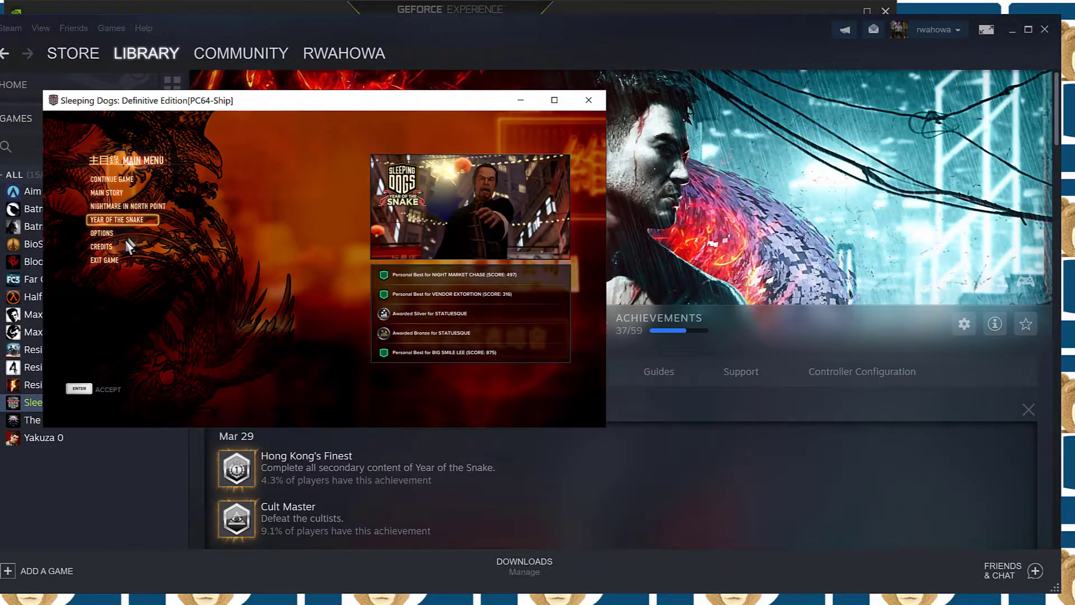
click(103, 233)
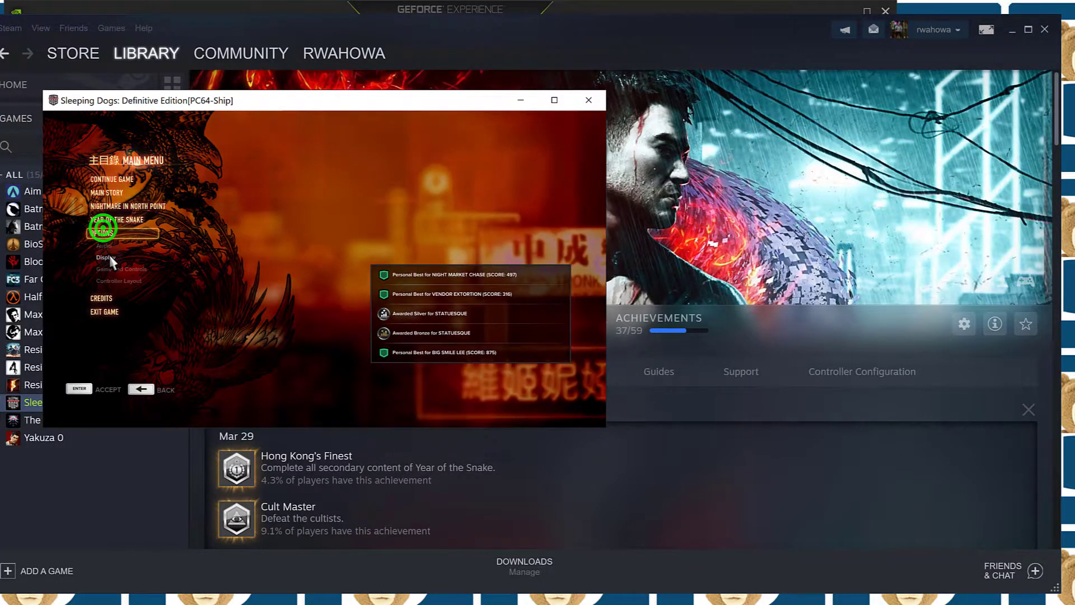
click(110, 256)
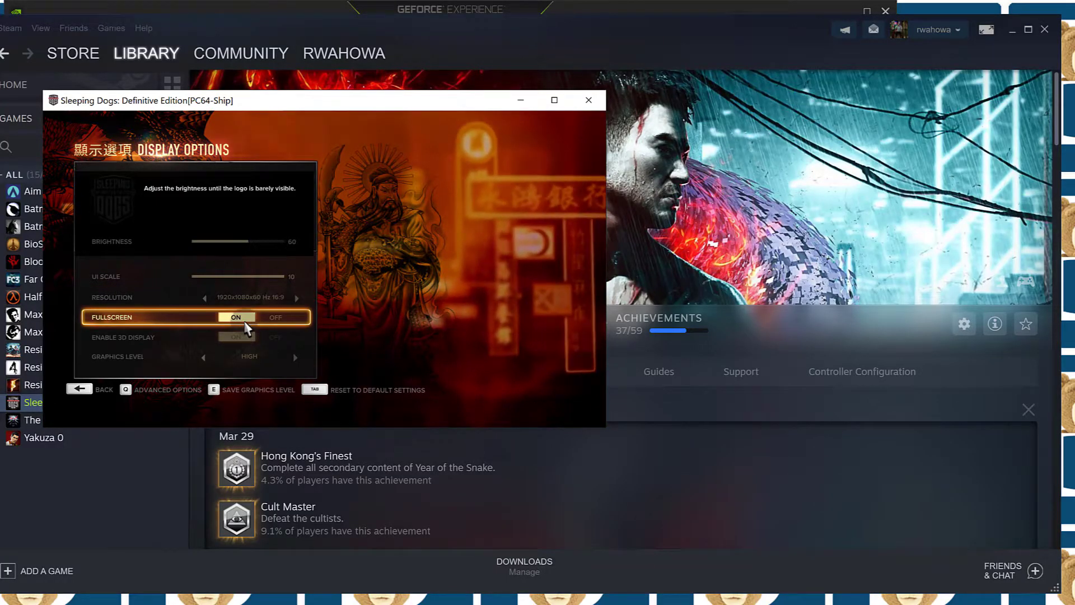
- Turn Fullscreen off, stop the Alt+F9 recording to save the clip, and leave the game
click(275, 318)
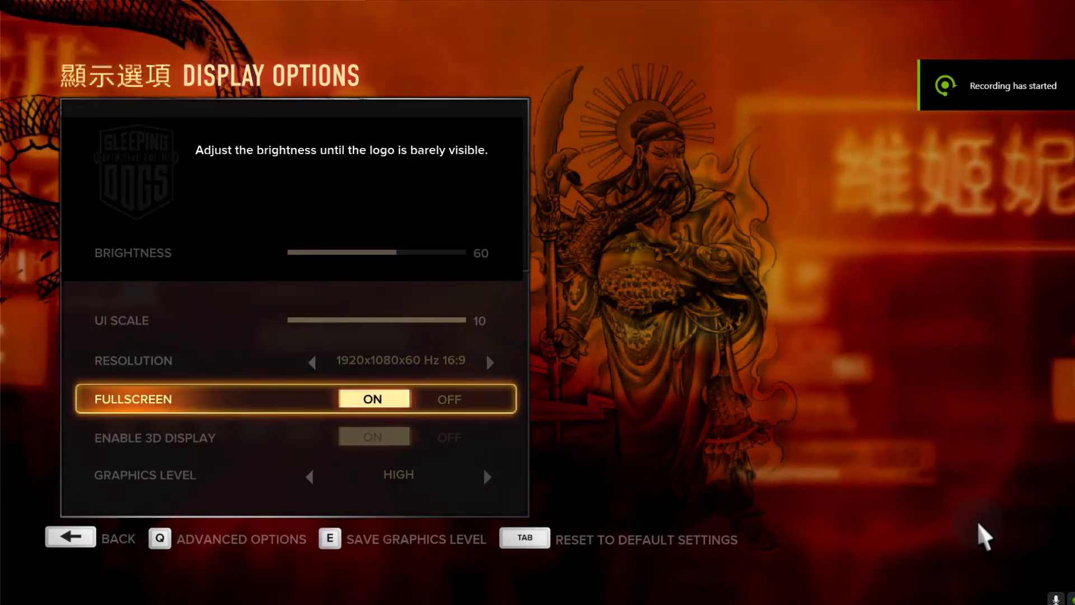
key(alt+F9)
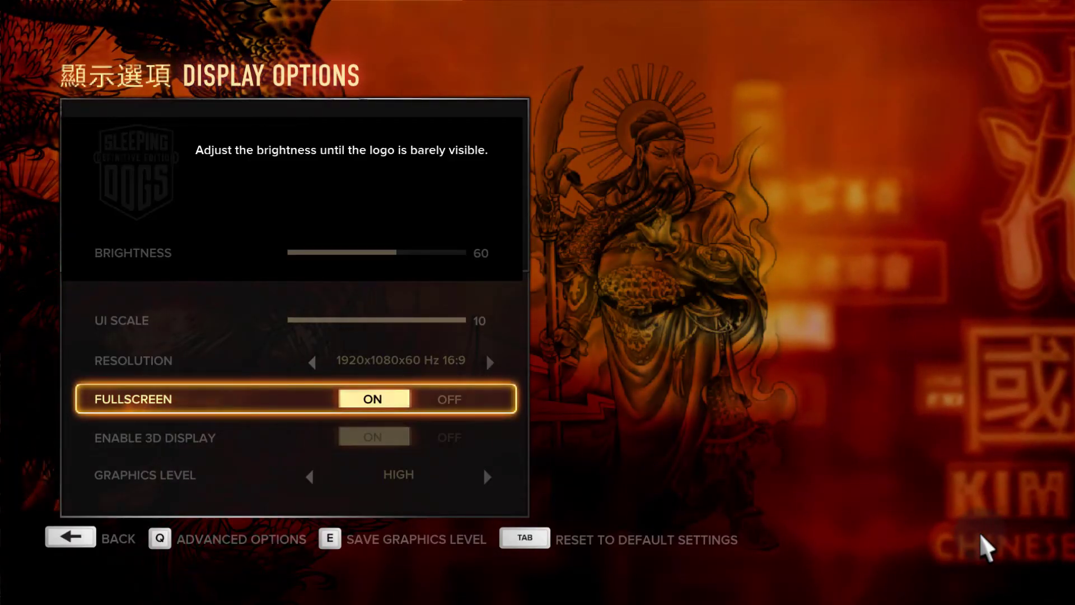
key(alt+Tab)
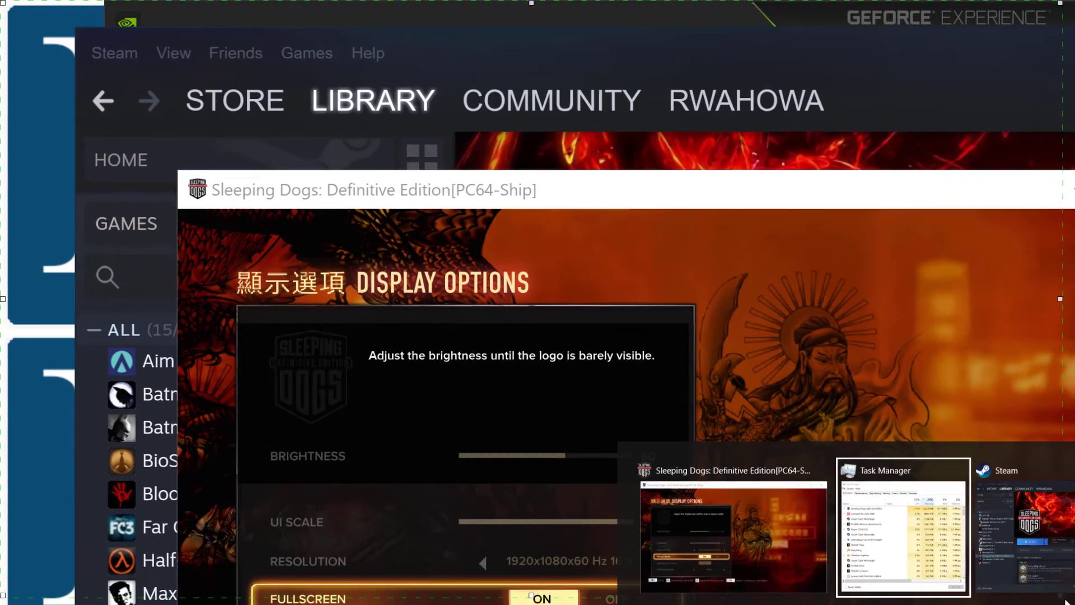
- View the mp4 in E:\GPlay\Sleeping Dogs Definitive Edition, then close File Explorer
key(Tab)
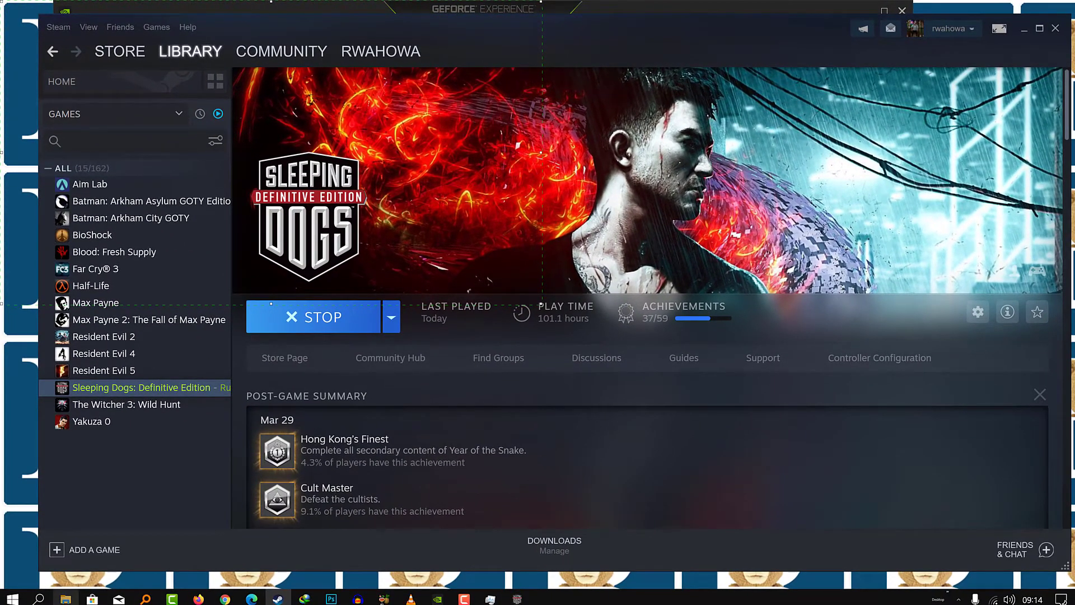
key(alt+Tab)
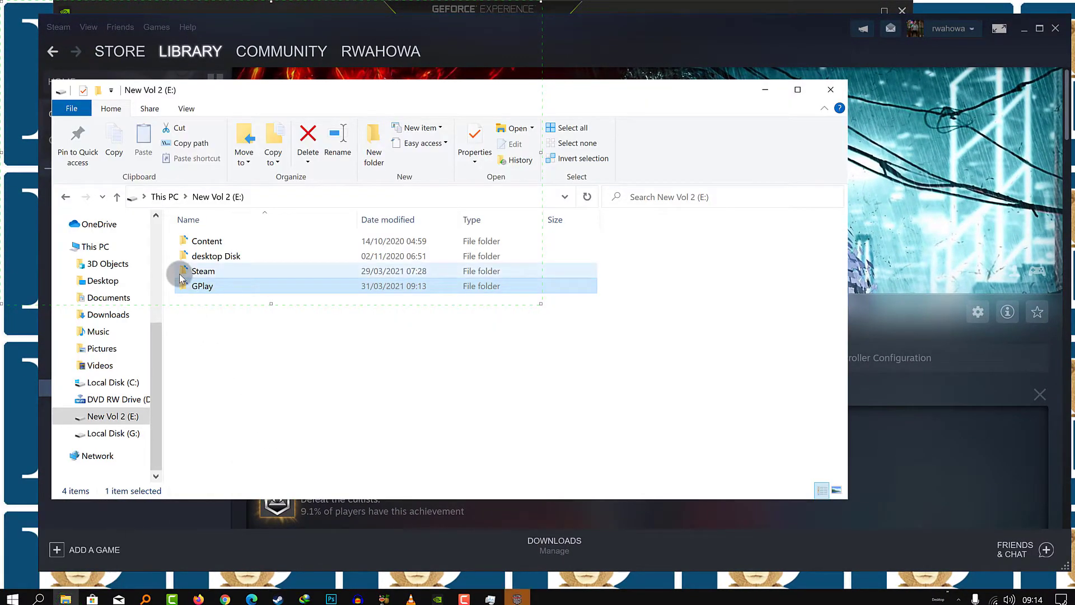
double_click(200, 288)
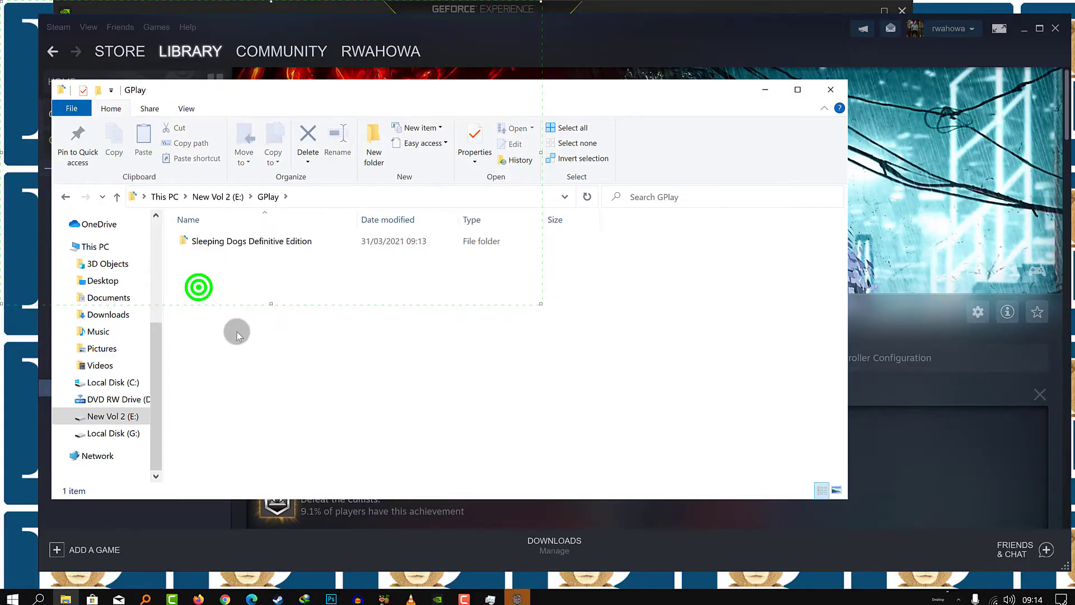
double_click(223, 244)
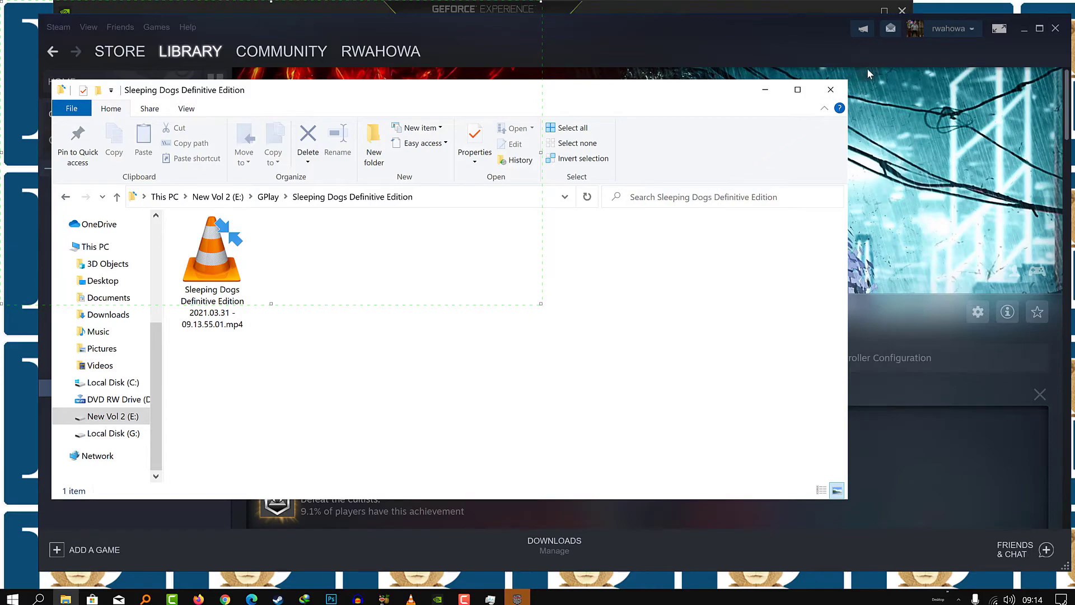
click(827, 91)
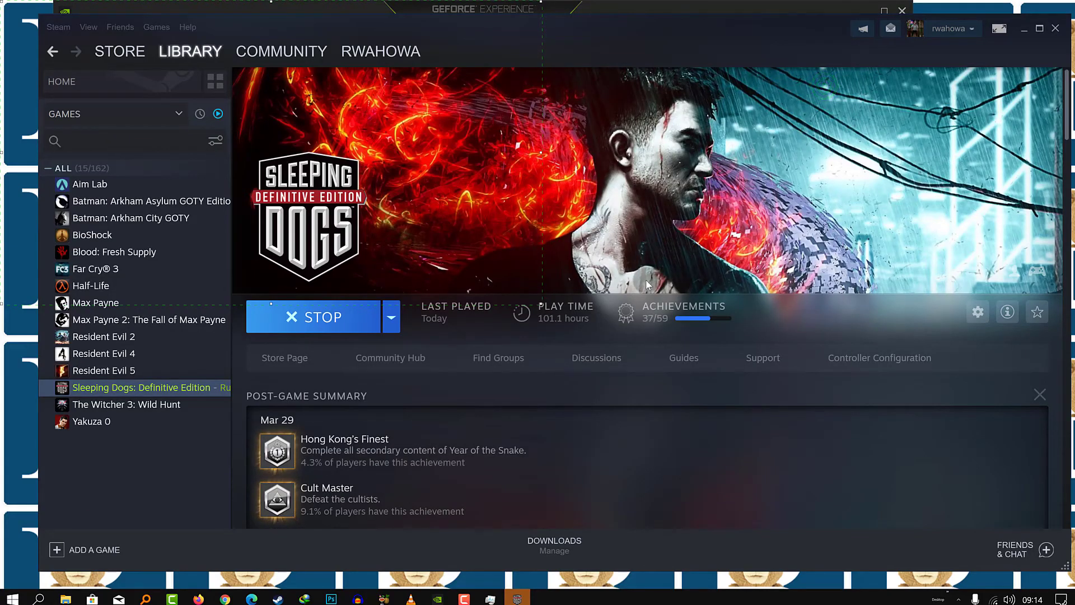